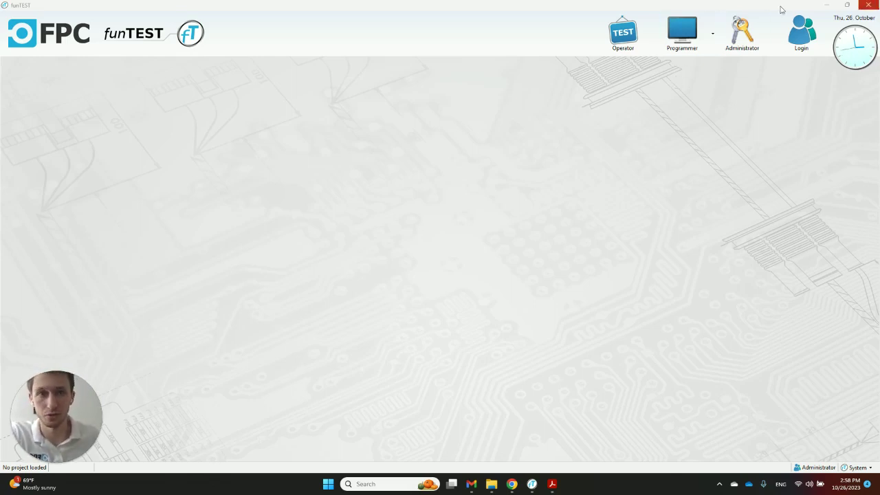
Step: Open the device administration and go through the MatrixBox MX75, Relay Board 40x2, DMM and DUT entries
click(749, 38)
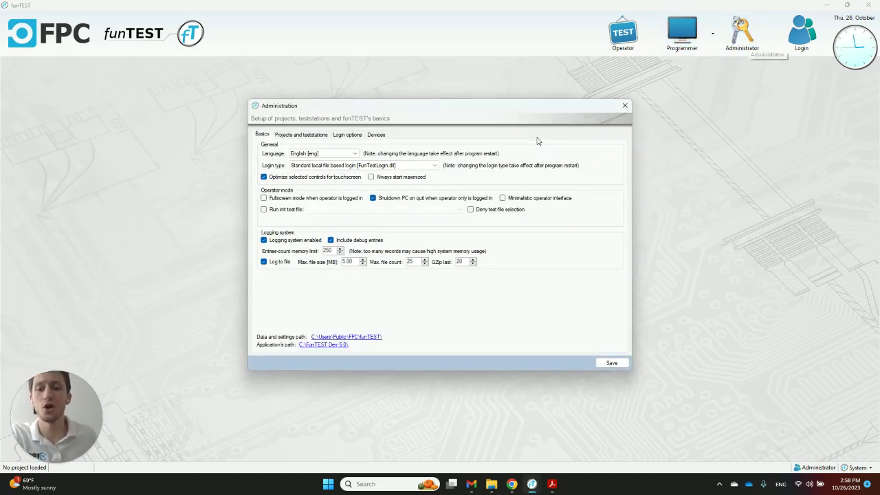
click(376, 136)
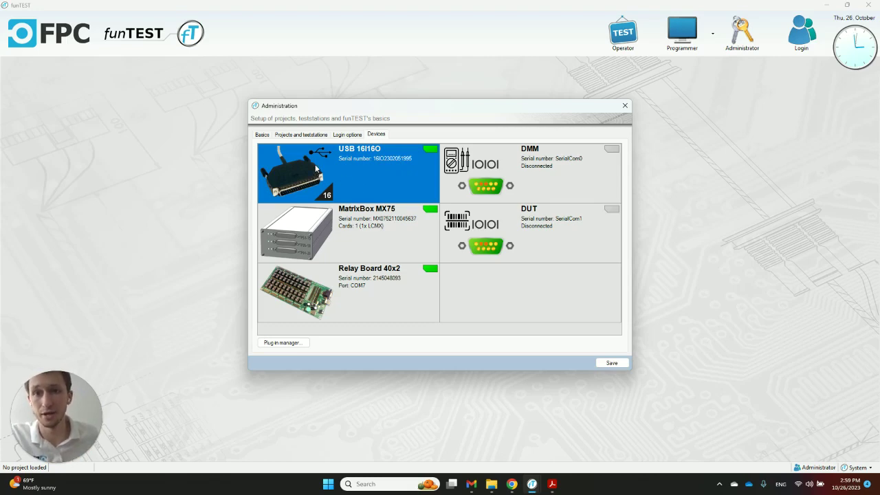
click(313, 224)
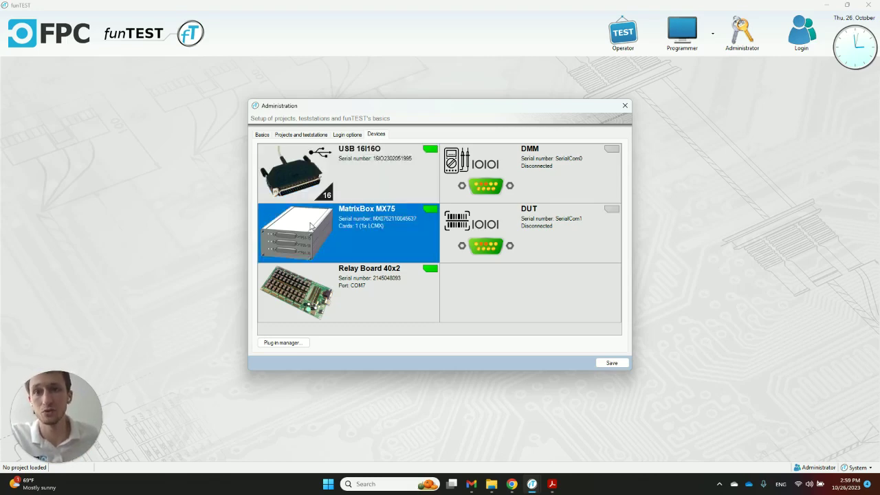
click(309, 285)
click(477, 163)
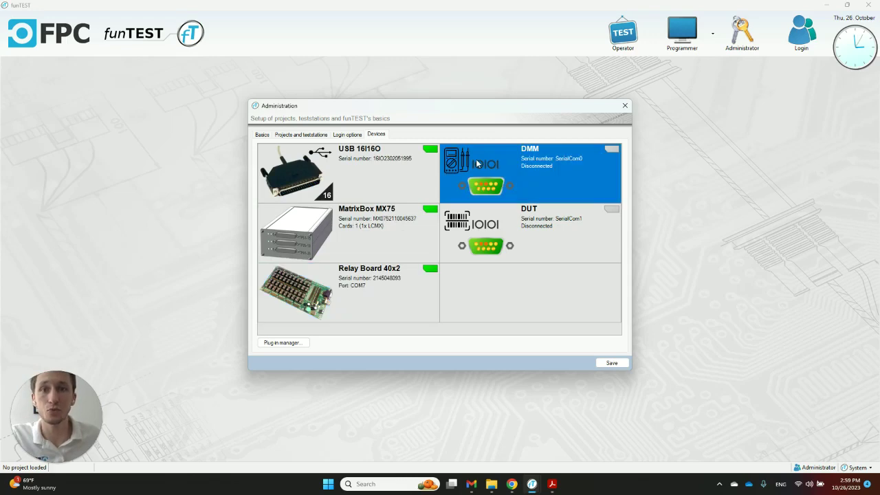
click(475, 223)
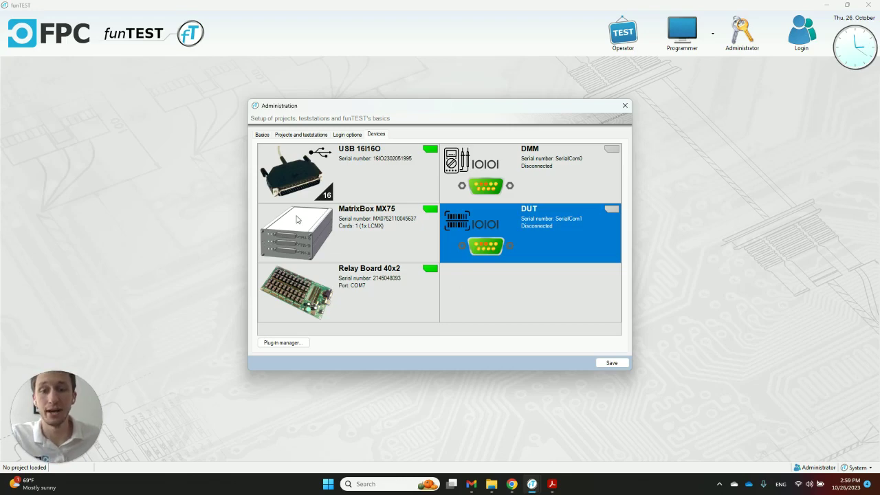
Step: Switch on the green output in the USB 16I16O IO control, and close the administration with its settings saved
double_click(301, 170)
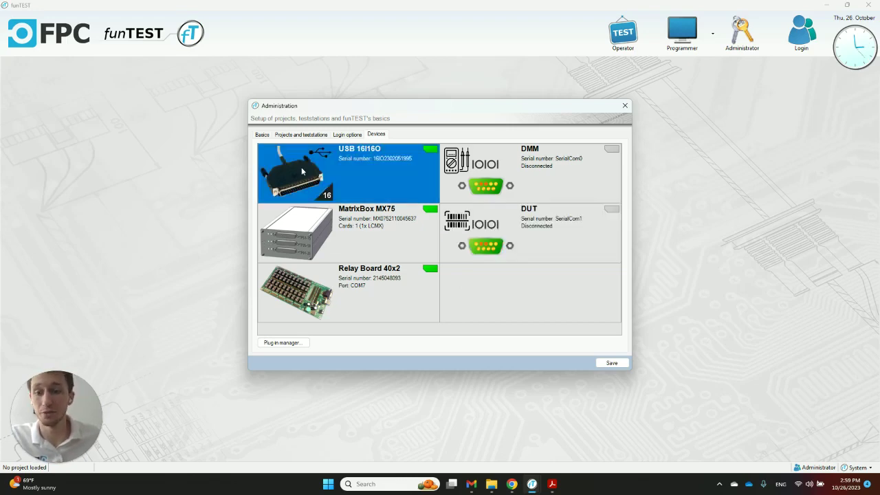
drag(264, 84, 330, 100)
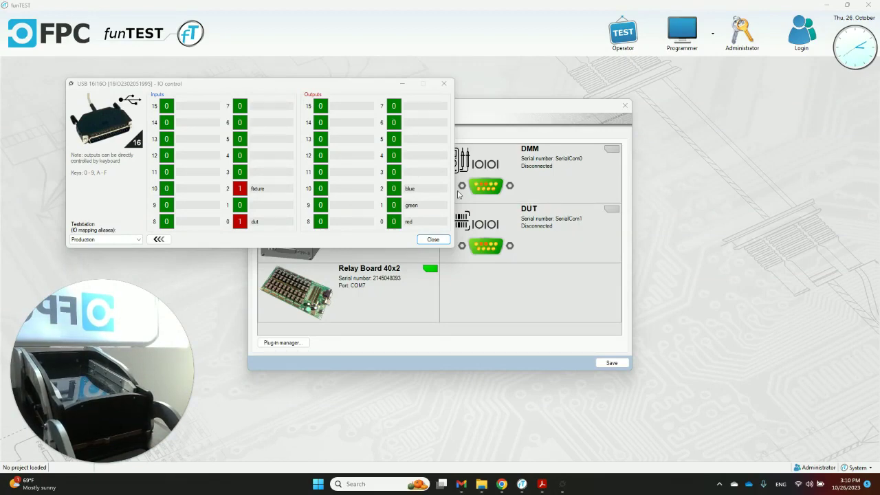
click(394, 205)
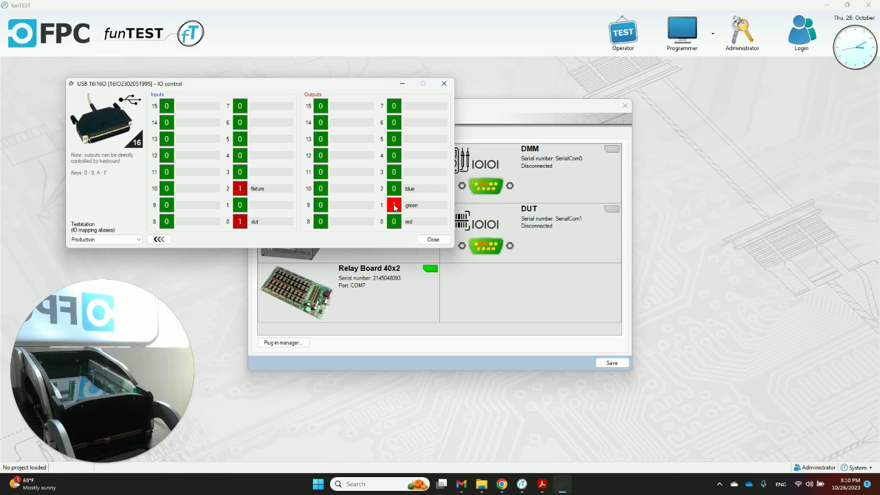
click(425, 240)
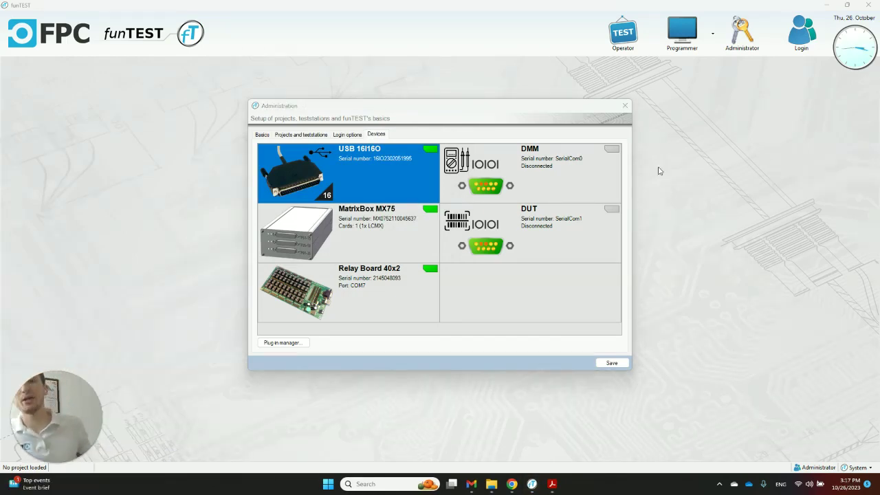
click(611, 363)
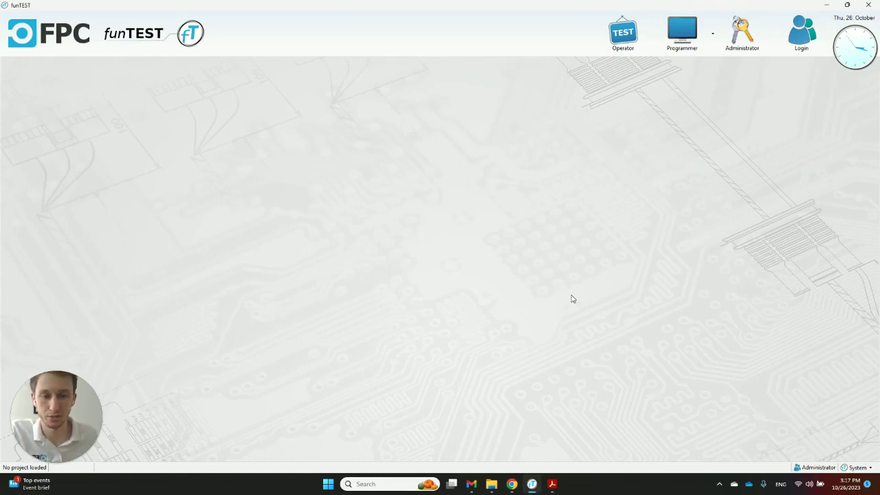
Step: Start a debug session for the Production project with the Production test file
click(711, 53)
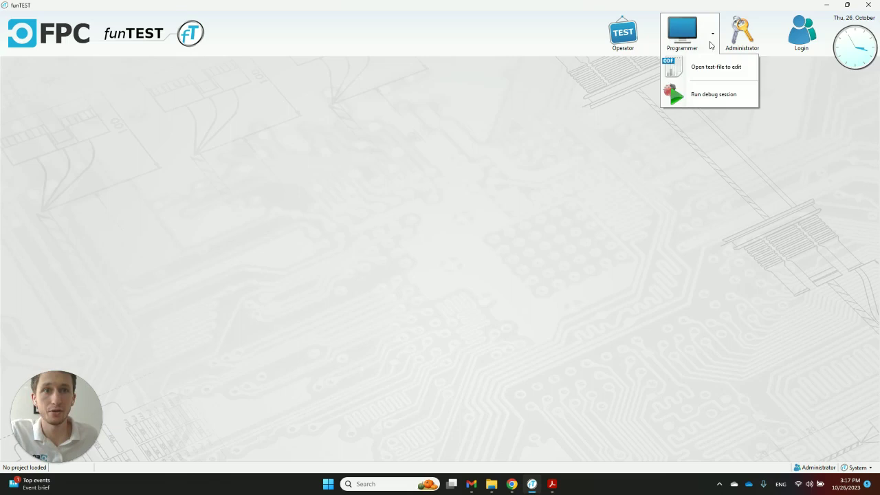
click(711, 97)
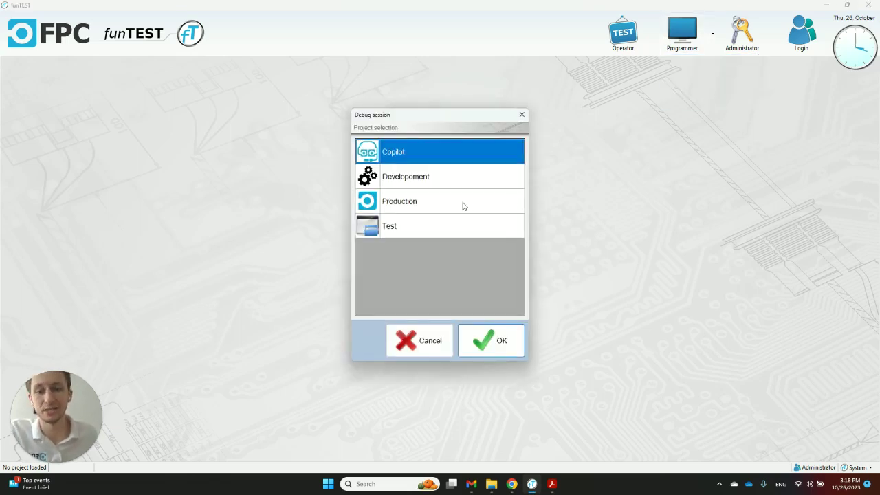
double_click(414, 206)
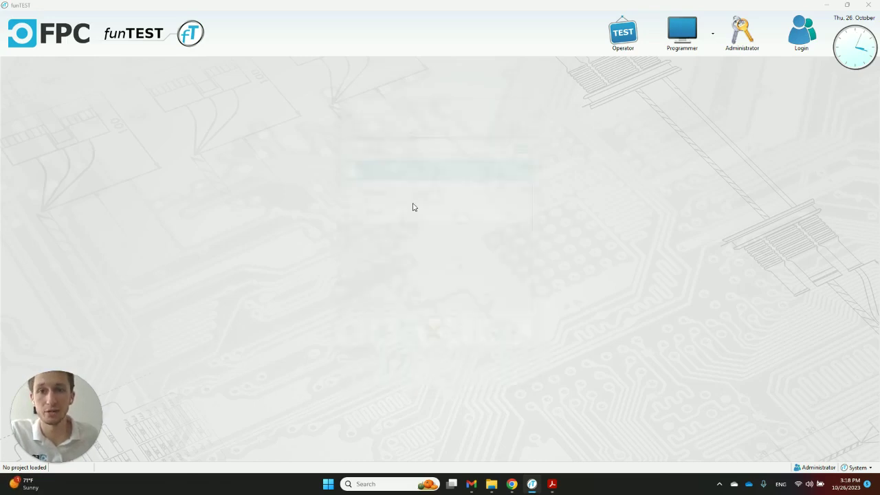
double_click(382, 188)
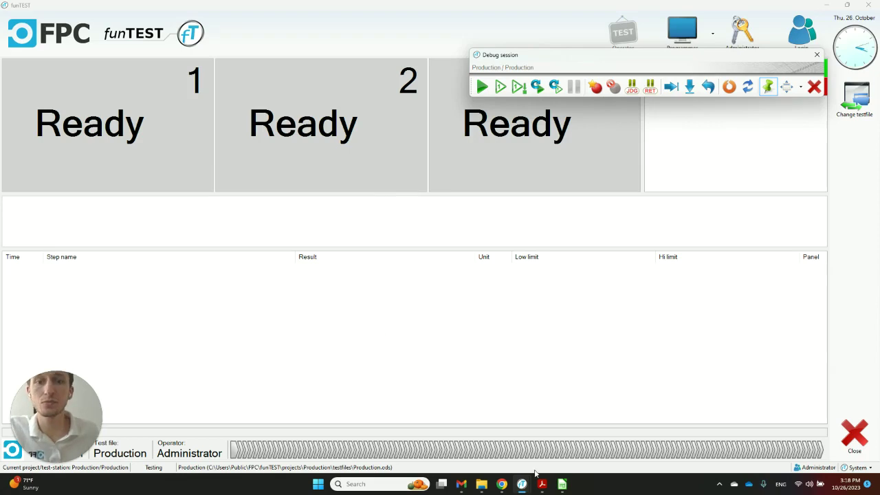
Step: Single-step the Production.ods test sheet from row 8 through the three status panel rows, and end the debug session
click(561, 483)
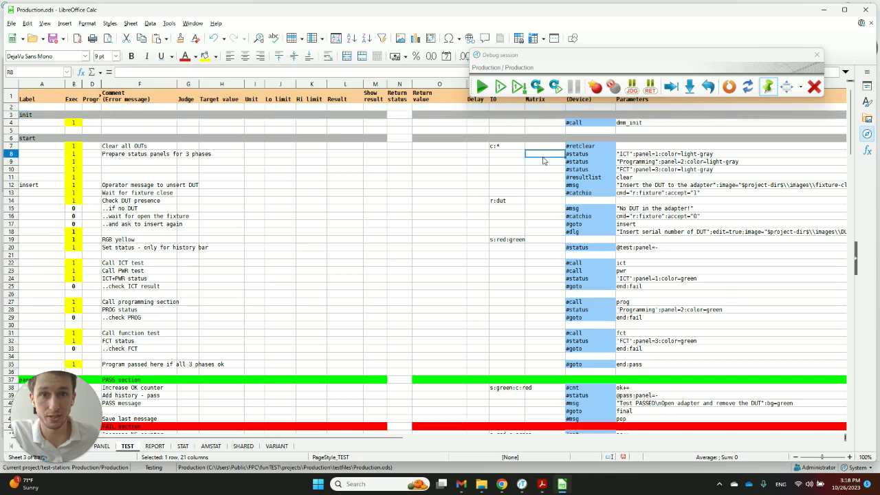
click(690, 86)
click(502, 87)
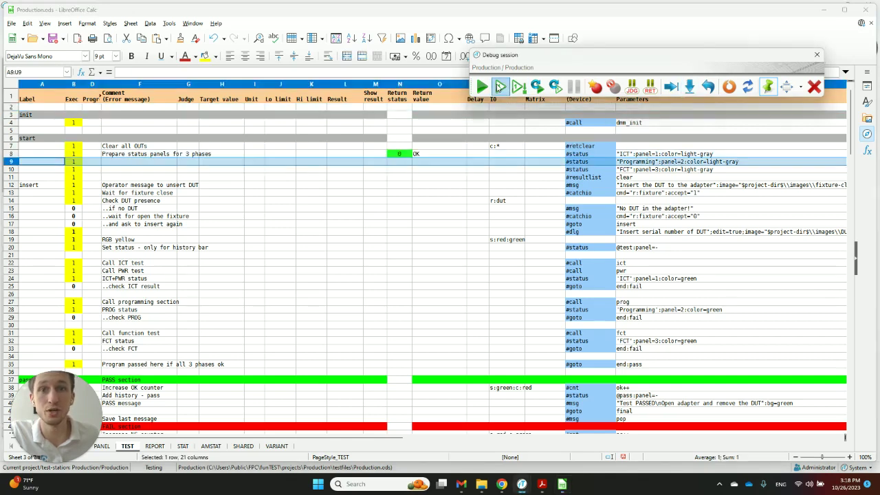
click(501, 88)
click(500, 87)
click(501, 93)
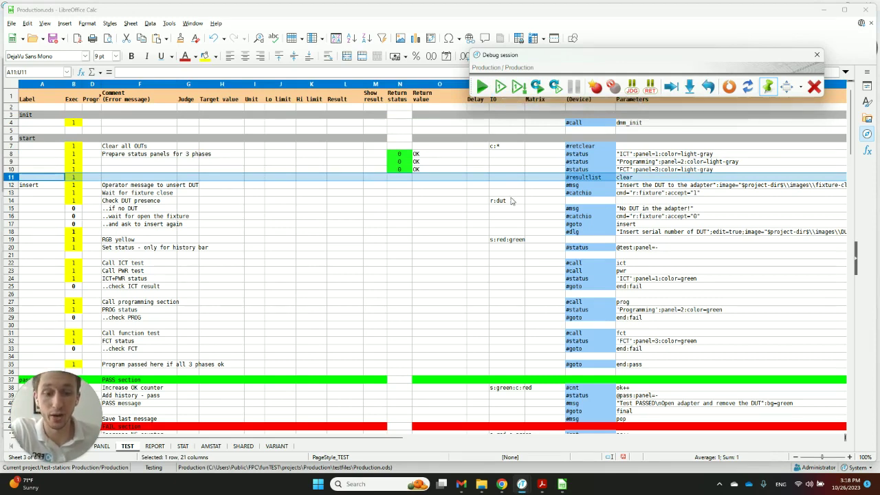
click(817, 86)
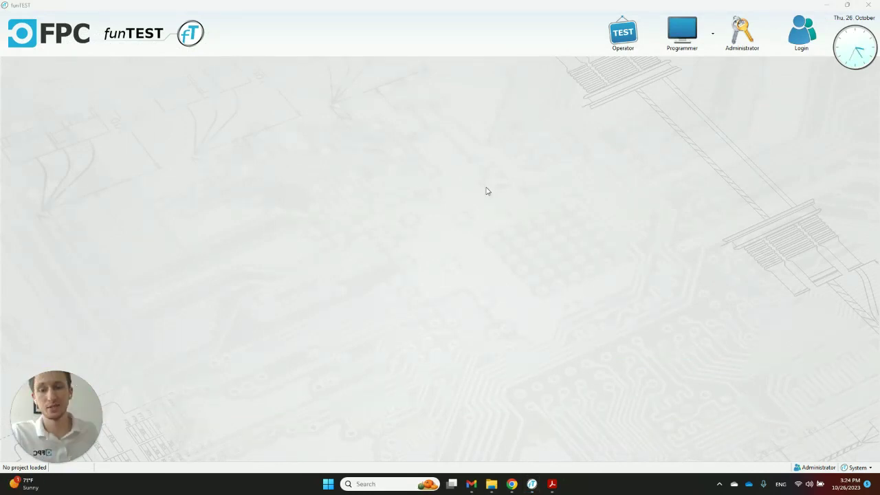
Step: Start operator mode for the Production project with the Production test file
click(623, 44)
click(624, 43)
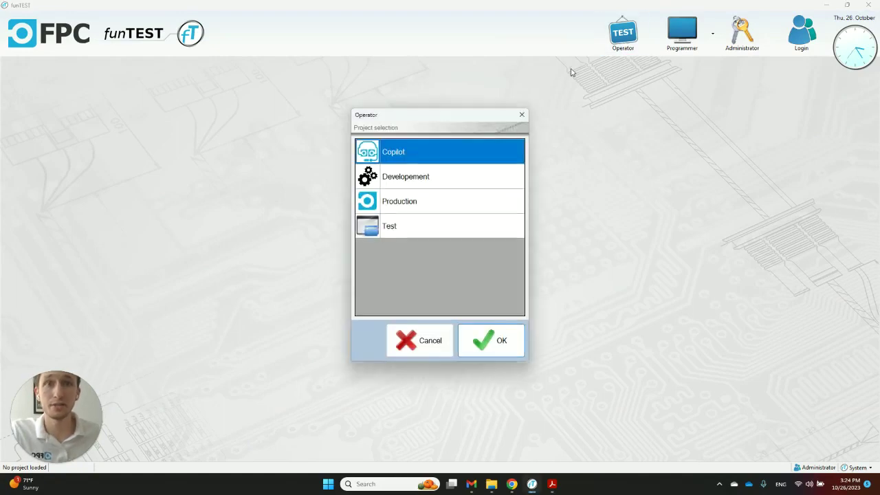
click(396, 199)
double_click(395, 199)
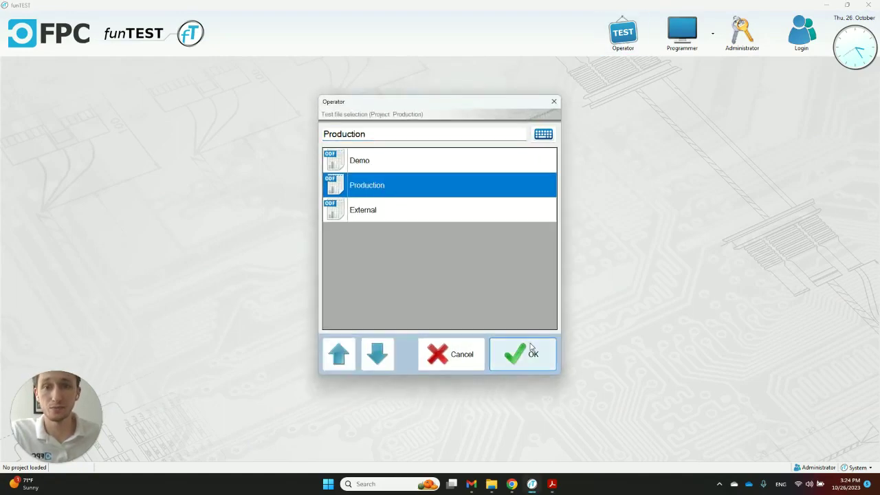
click(525, 351)
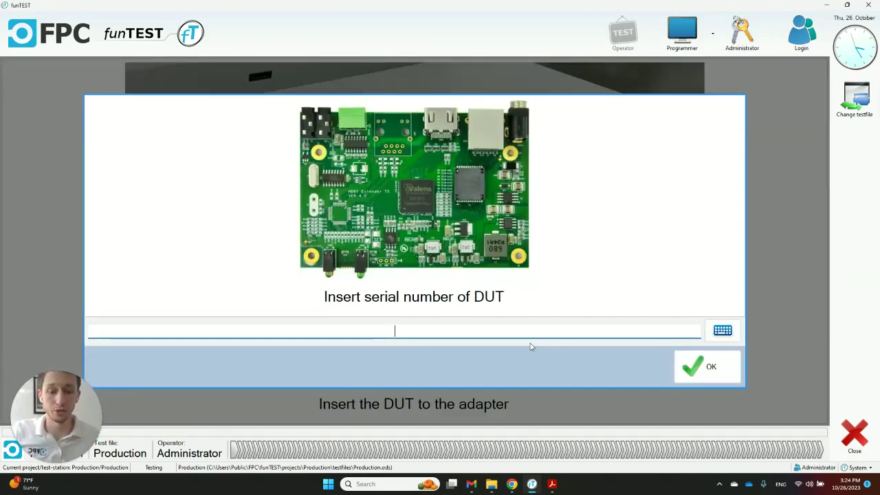
Step: Submit SN01 as the DUT serial number to run the test
text(Sn)
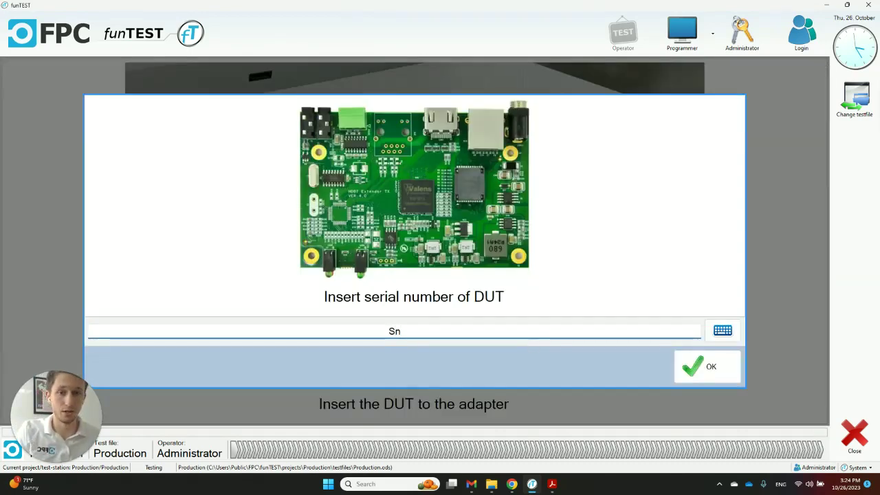
text(01)
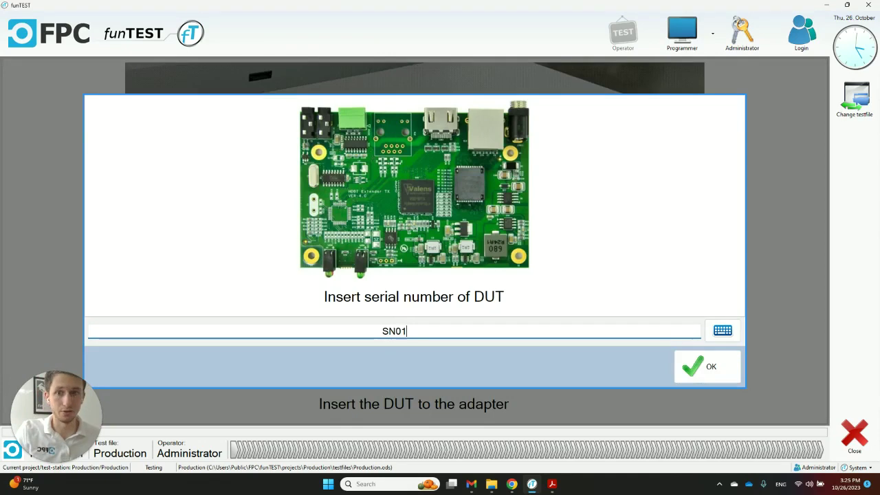
key(Return)
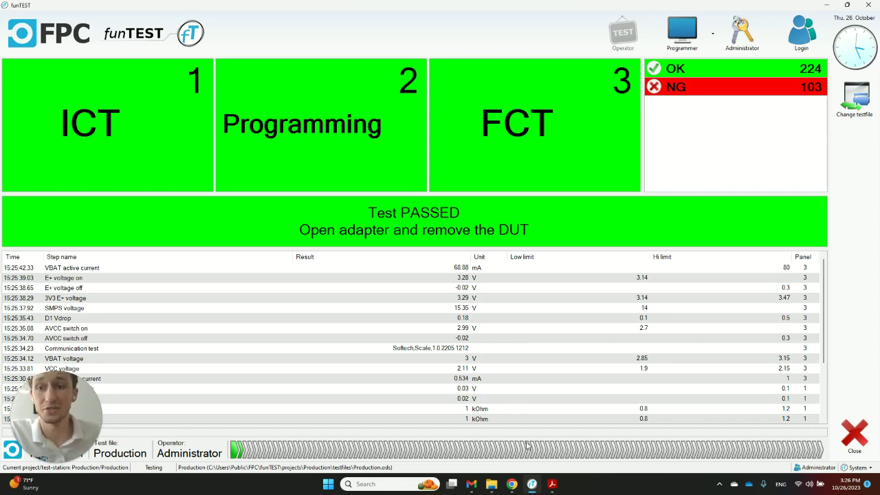
Step: Switch to the Report_SN01 PDF in Acrobat and examine the test report's header details and pass/fail statistics
click(551, 484)
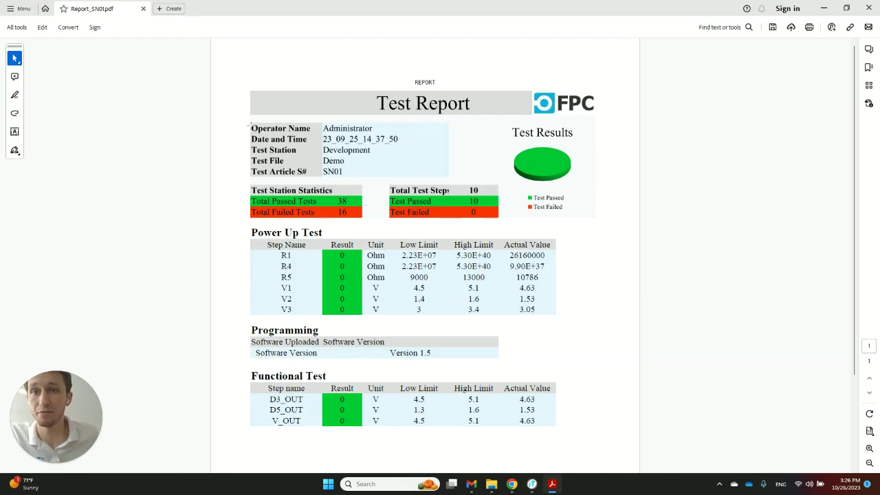
drag(250, 123, 456, 177)
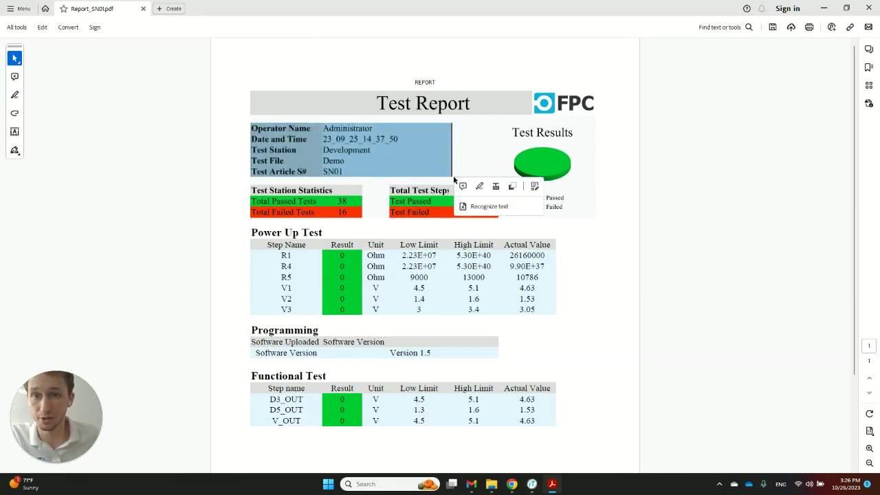
click(462, 176)
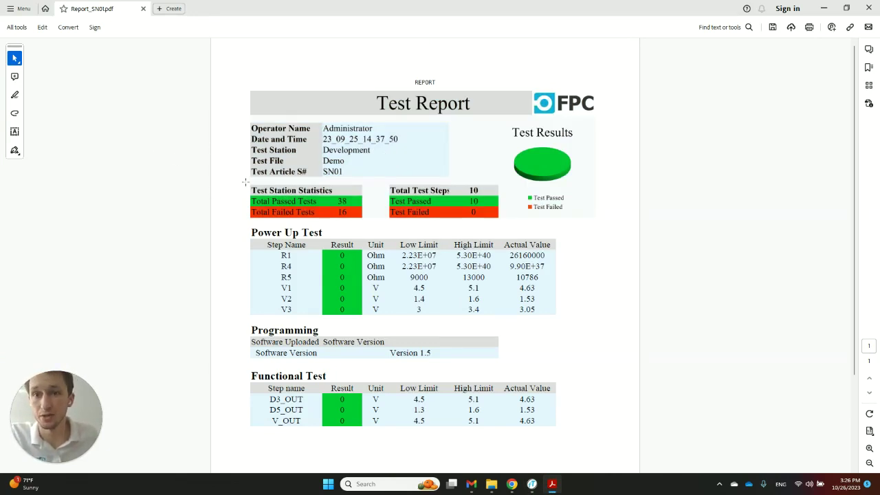
drag(245, 182, 509, 220)
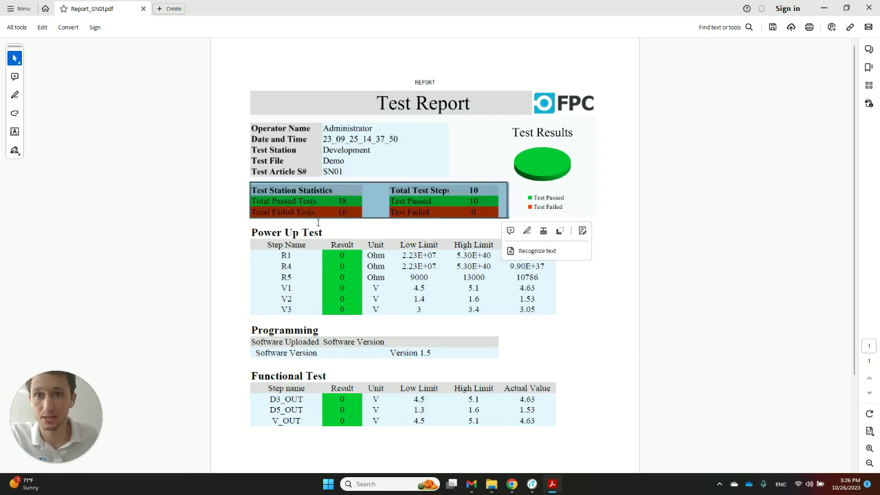
click(412, 228)
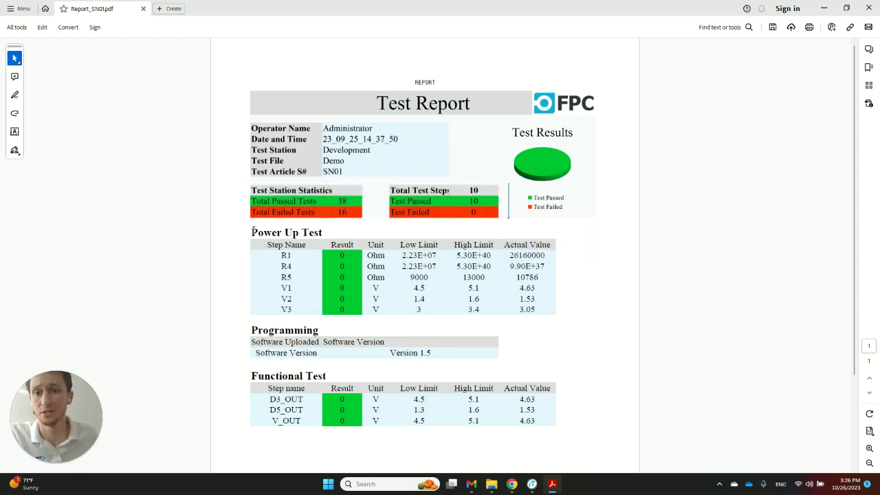